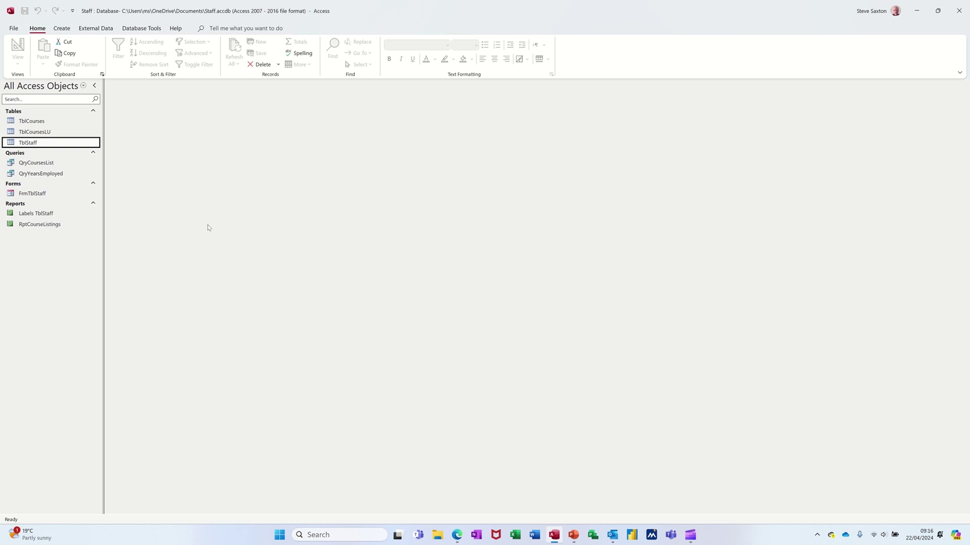
- Review the TblStaff records and the existing Labels TblStaff report, then close both
{"action": "double_click", "coordinate": [36, 145]}
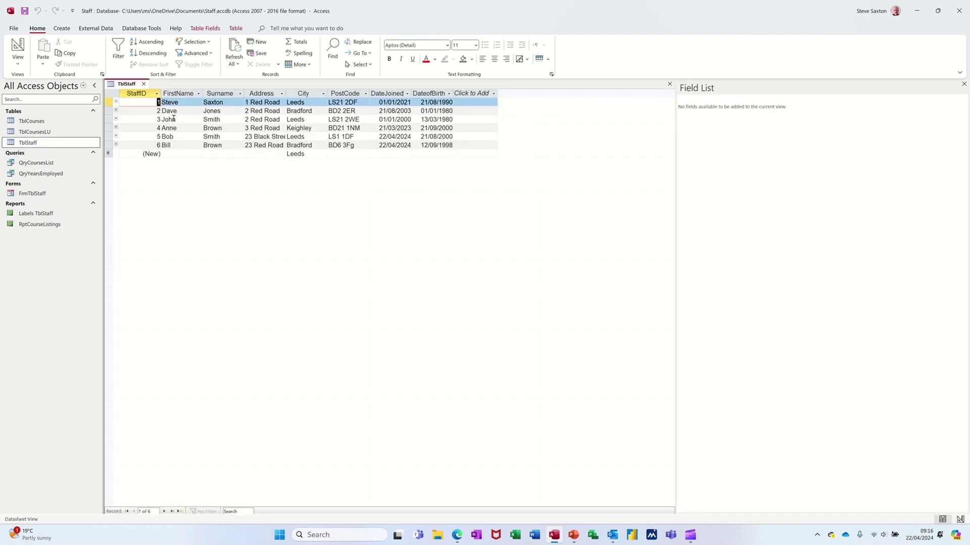
{"action": "left_click", "coordinate": [143, 84]}
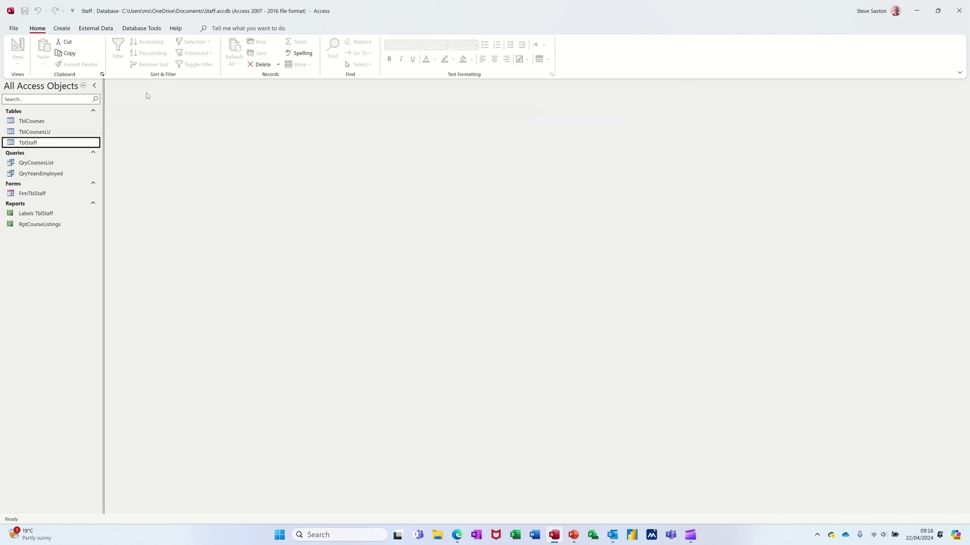
{"action": "double_click", "coordinate": [38, 214]}
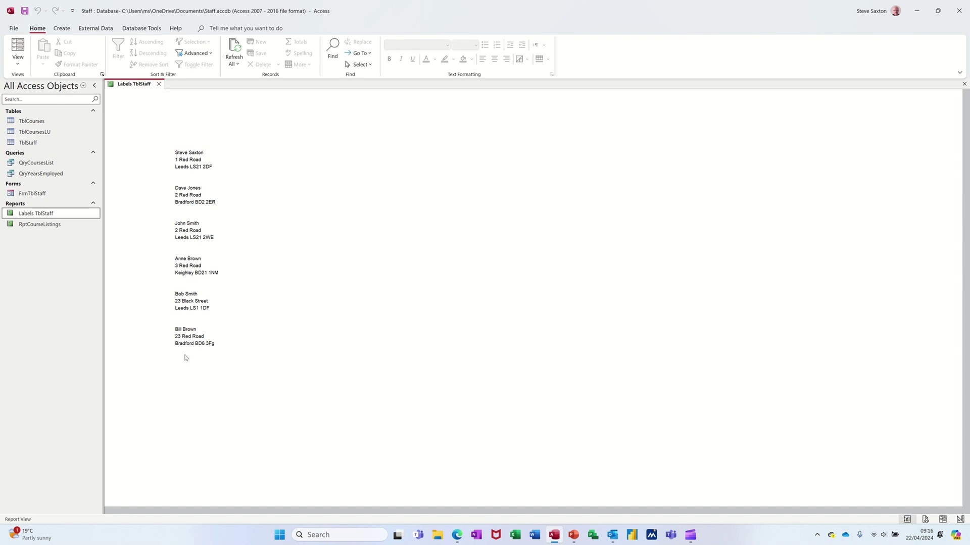
{"action": "left_click", "coordinate": [158, 85]}
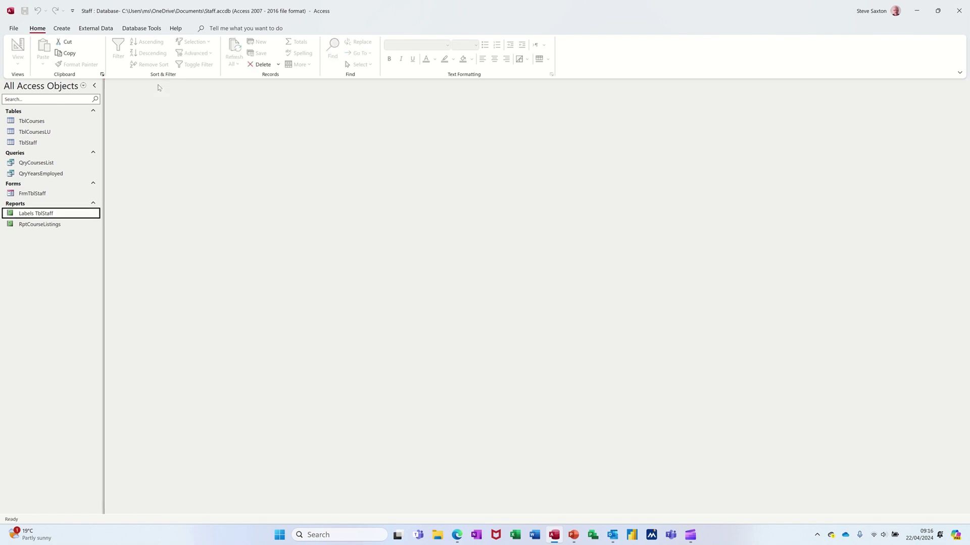
- Start a new TblStaff record with the staff member's name, street address, city Leeds and postcode
{"action": "double_click", "coordinate": [34, 143]}
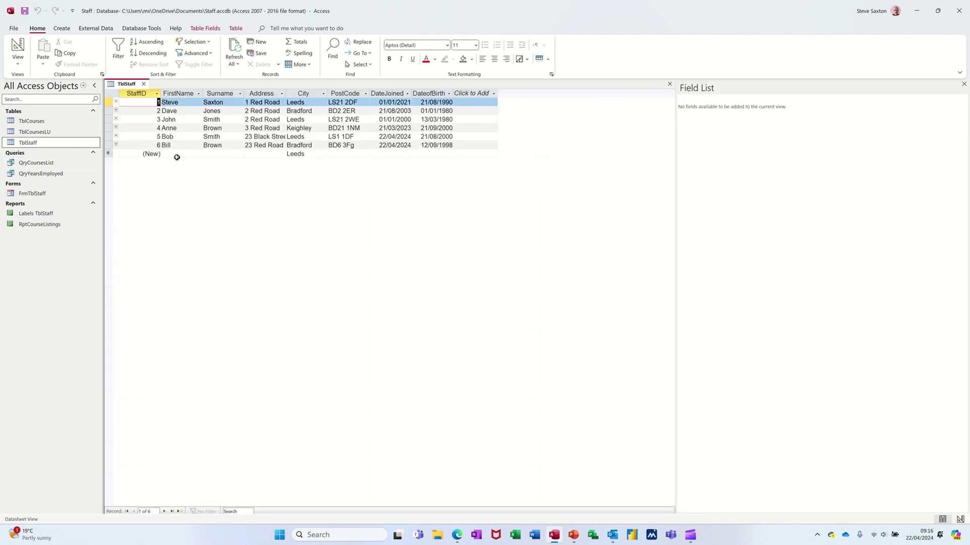
{"action": "left_click", "coordinate": [174, 154]}
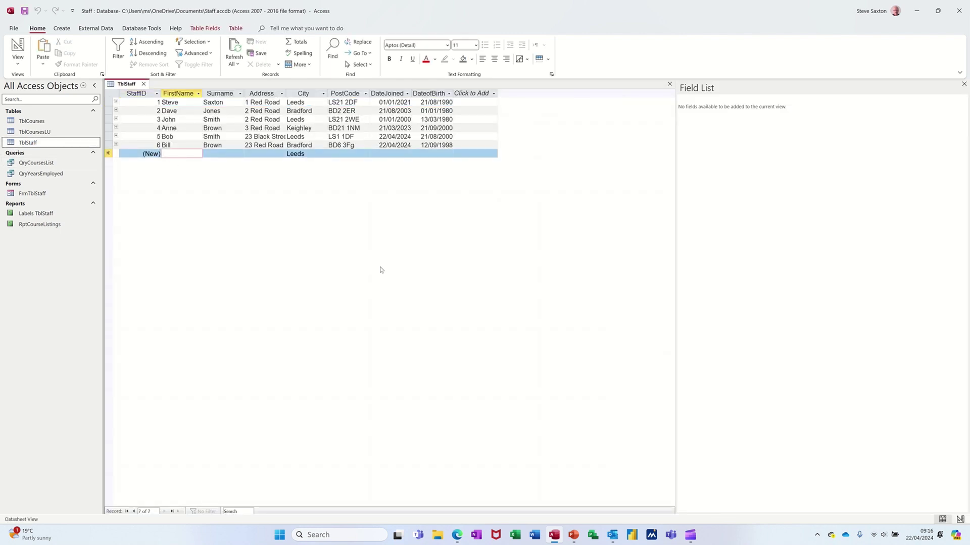
{"action": "key", "text": "Tab"}
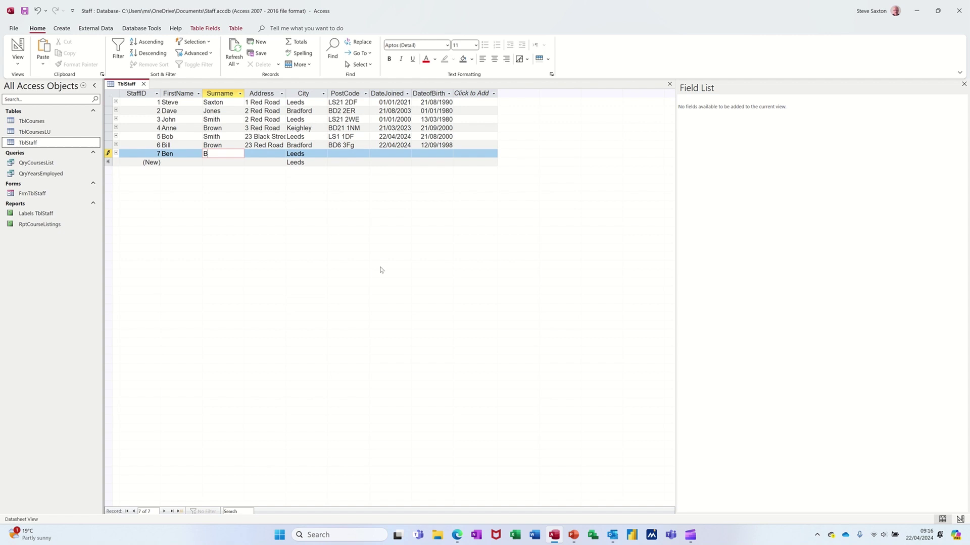
{"action": "key", "text": "Tab"}
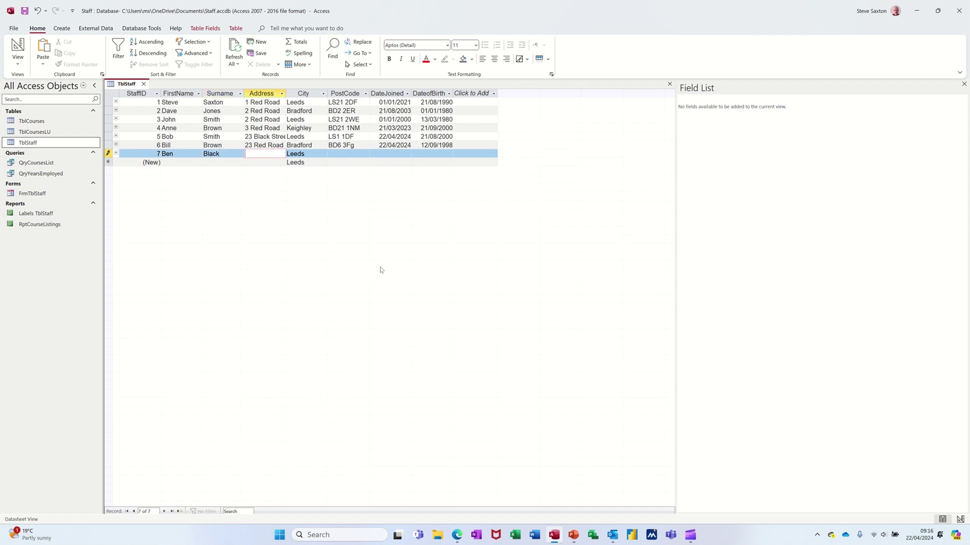
{"action": "key", "text": "Tab"}
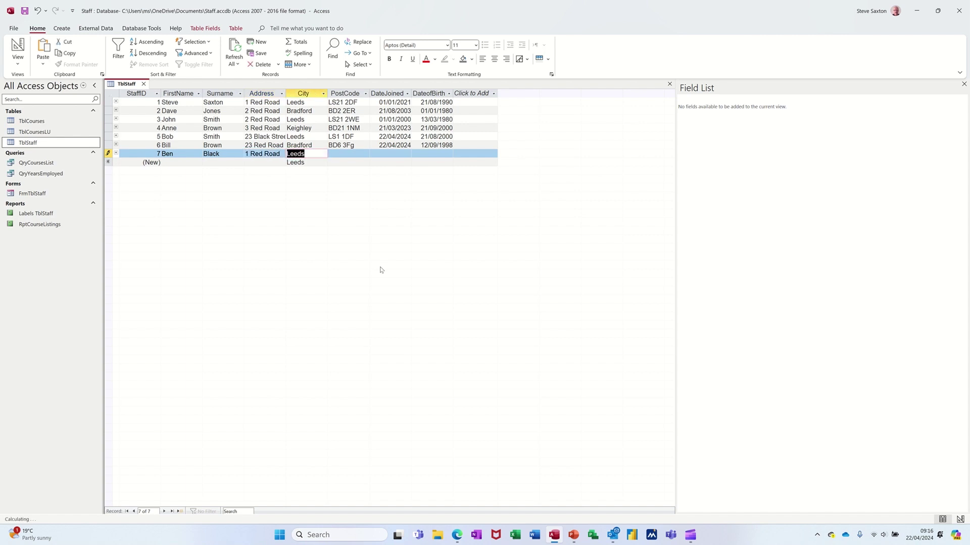
{"action": "key", "text": "Tab"}
{"action": "type", "text": "L"}
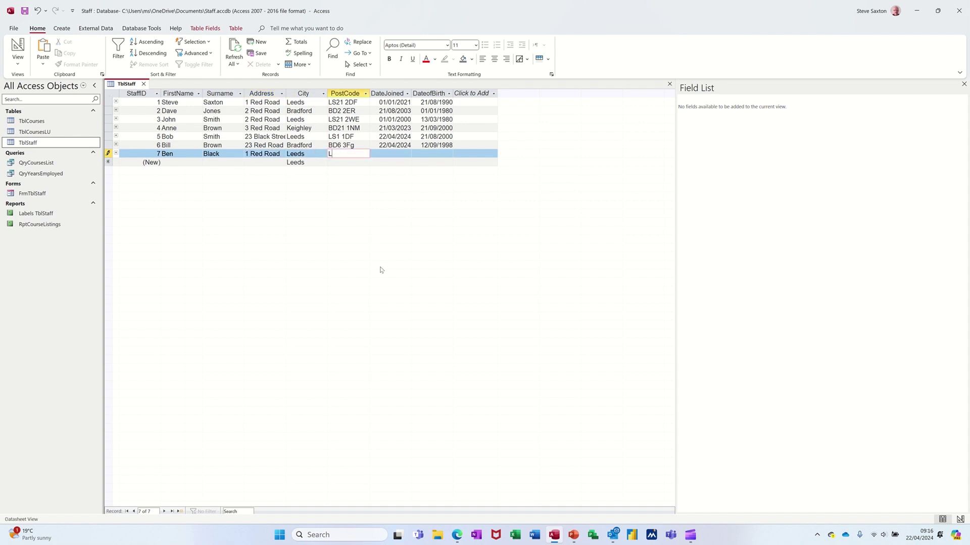
{"action": "type", "text": "S1 2SD"}
{"action": "key", "text": "Tab"}
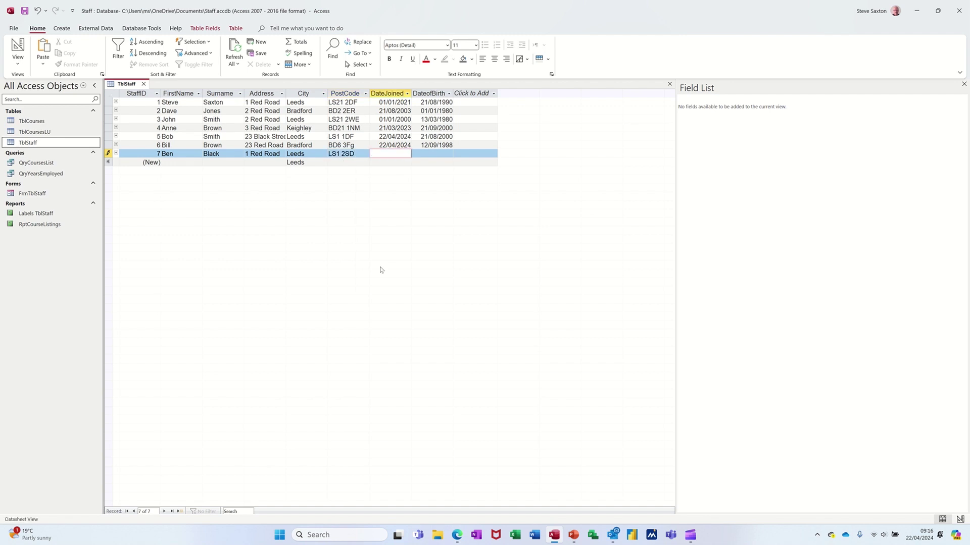
{"action": "key", "text": "ctrl+semicolon"}
{"action": "key", "text": "Tab"}
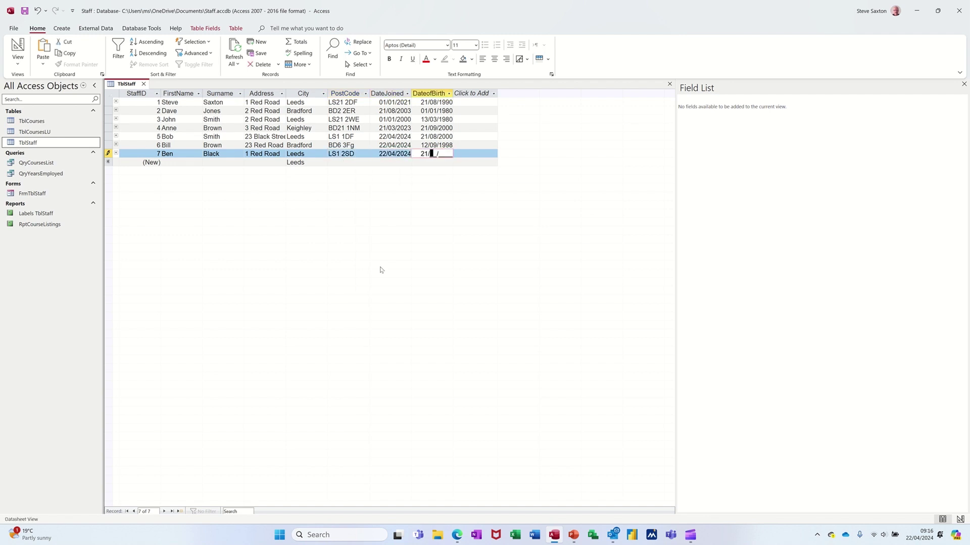
{"action": "key", "text": "Tab"}
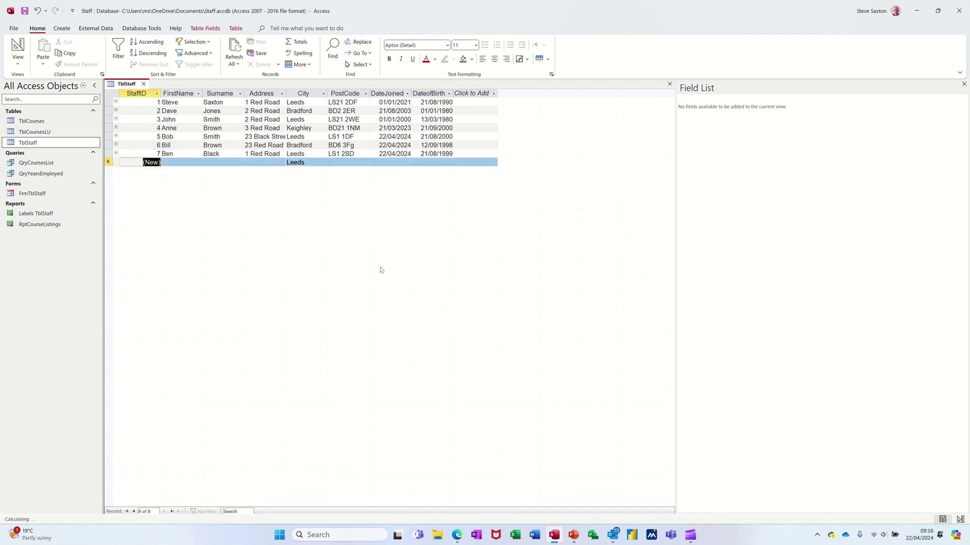
- Close TblStaff, confirm the Labels TblStaff report shows the seventh staff label, then close it
{"action": "left_click", "coordinate": [143, 83]}
{"action": "double_click", "coordinate": [50, 217]}
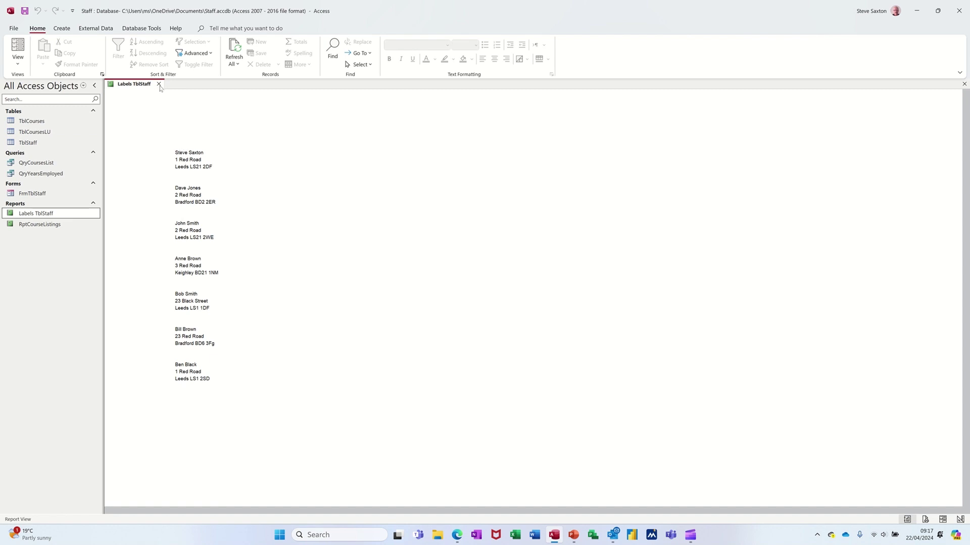
{"action": "left_click", "coordinate": [159, 85]}
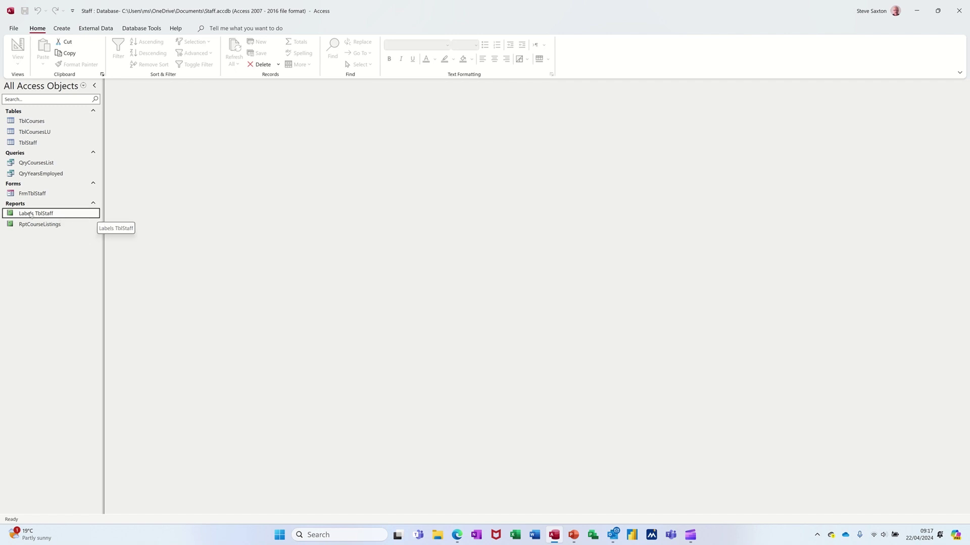
- Permanently delete the Labels TblStaff report and select TblStaff as the new labels' data source
{"action": "right_click", "coordinate": [31, 214]}
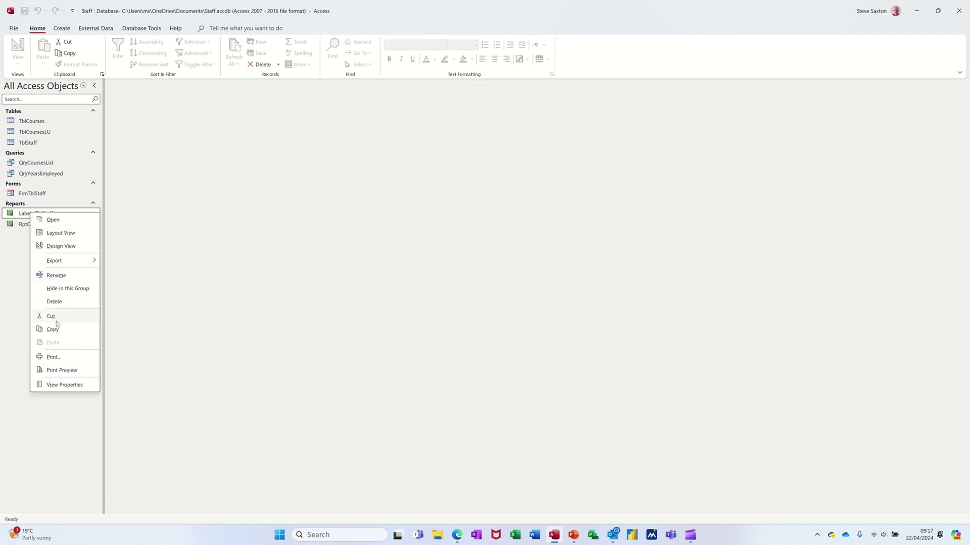
{"action": "left_click", "coordinate": [54, 302]}
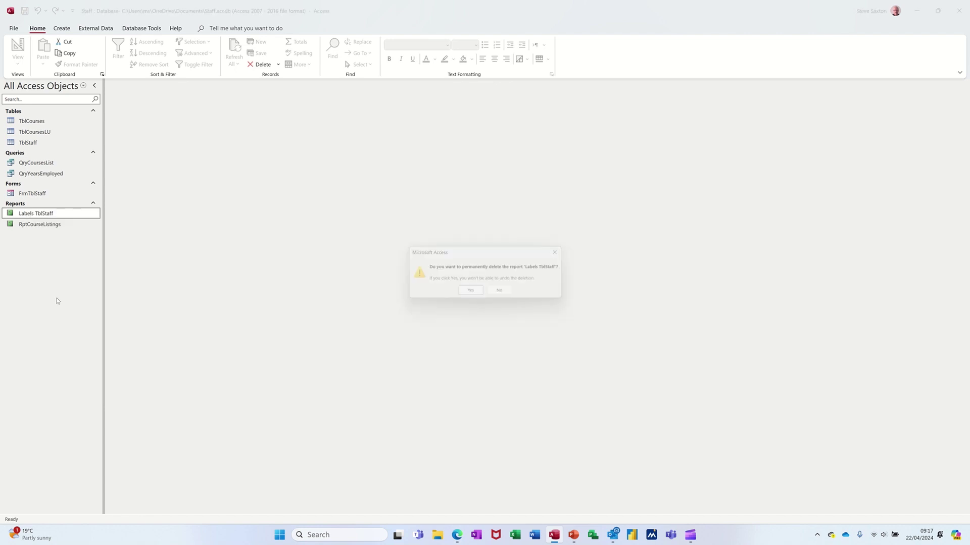
{"action": "left_click", "coordinate": [471, 293]}
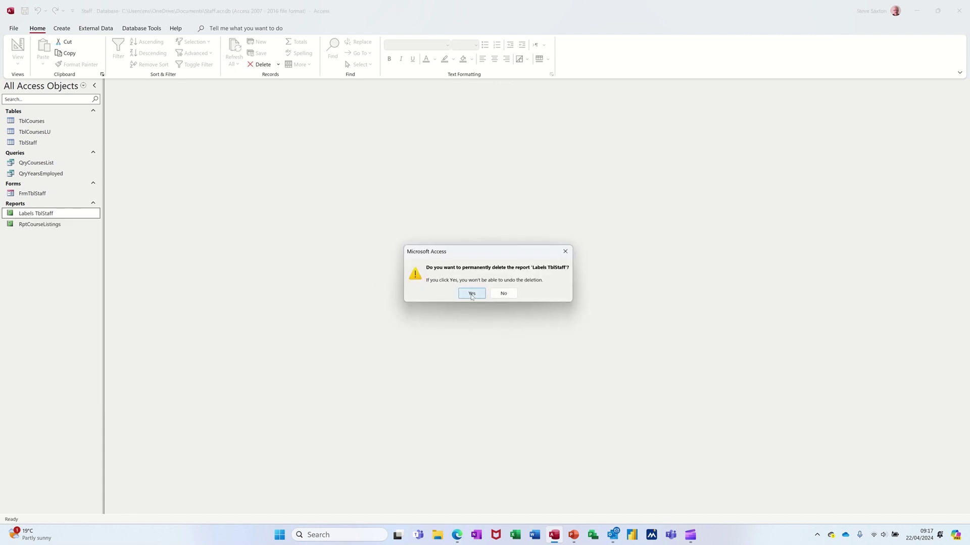
{"action": "left_click", "coordinate": [35, 144]}
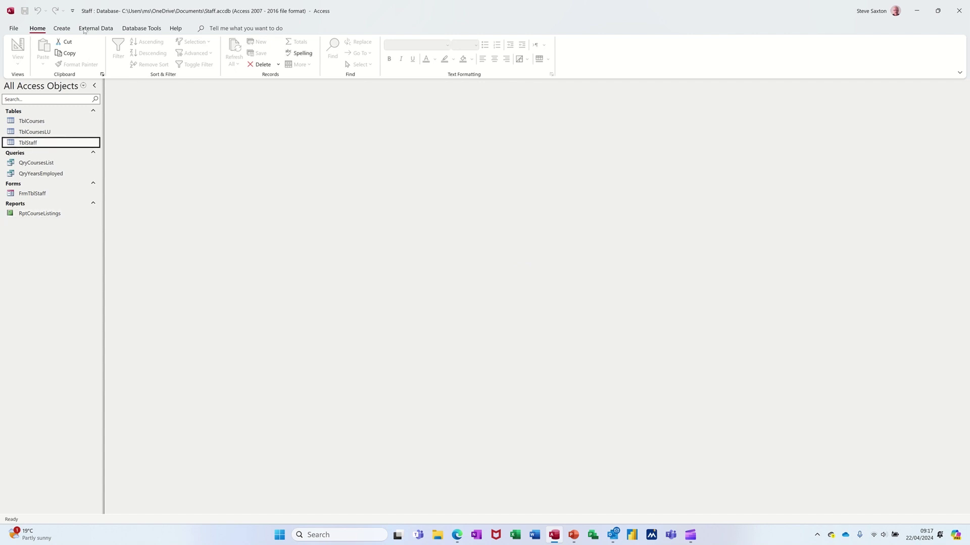
{"action": "left_click", "coordinate": [62, 29]}
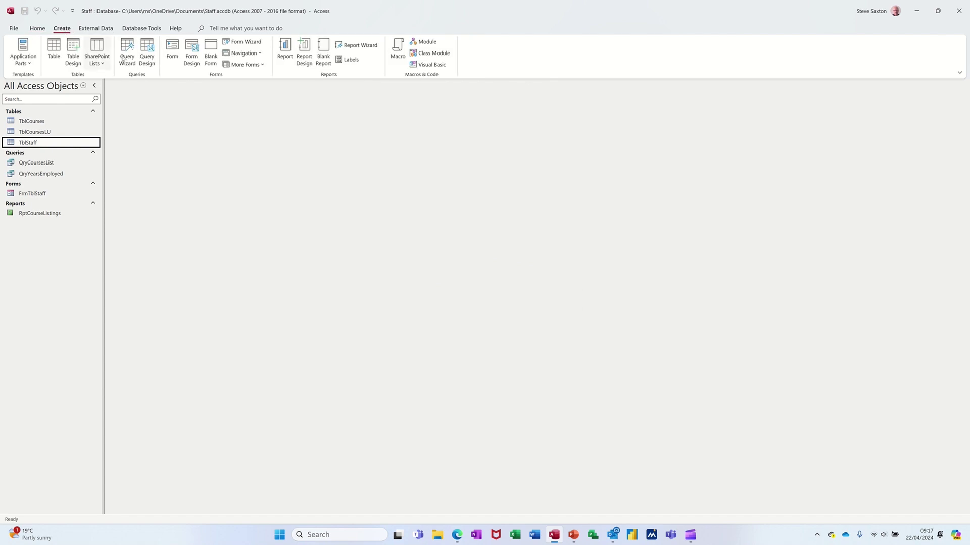
- Start the Label Wizard for TblStaff and keep Avery C2160 metric sheet-feed labels unchanged
{"action": "left_click", "coordinate": [351, 61]}
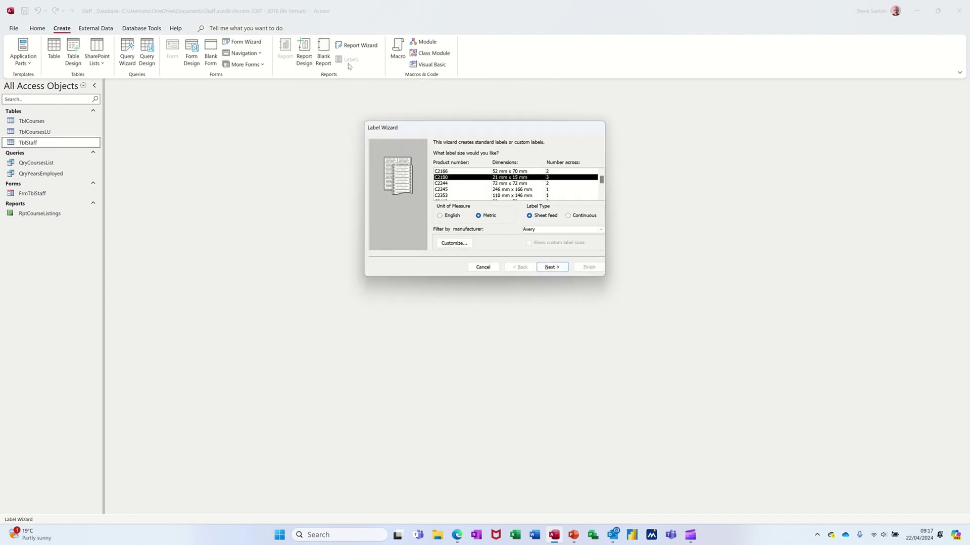
{"action": "left_click_drag", "start_coordinate": [441, 133], "coordinate": [297, 128]}
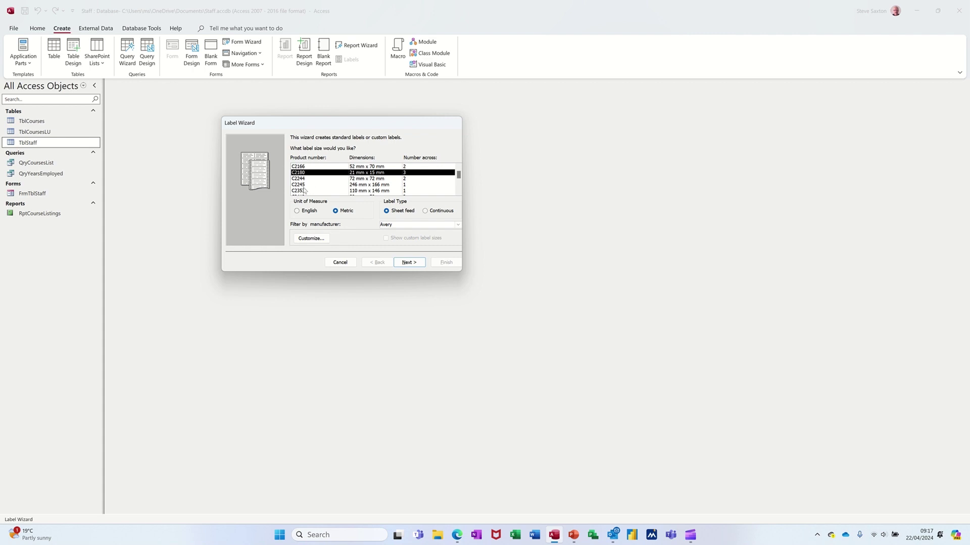
{"action": "left_click", "coordinate": [305, 241]}
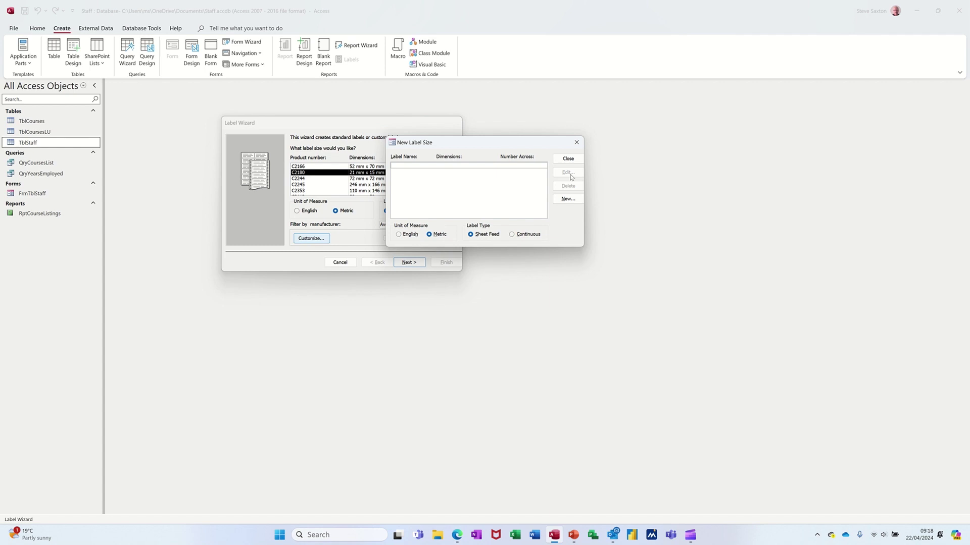
{"action": "left_click", "coordinate": [568, 159]}
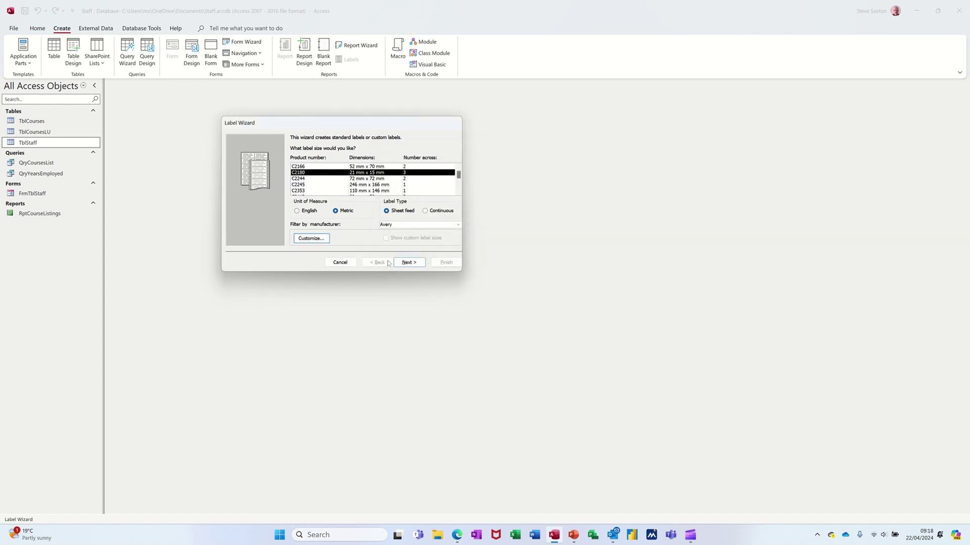
{"action": "left_click", "coordinate": [409, 264]}
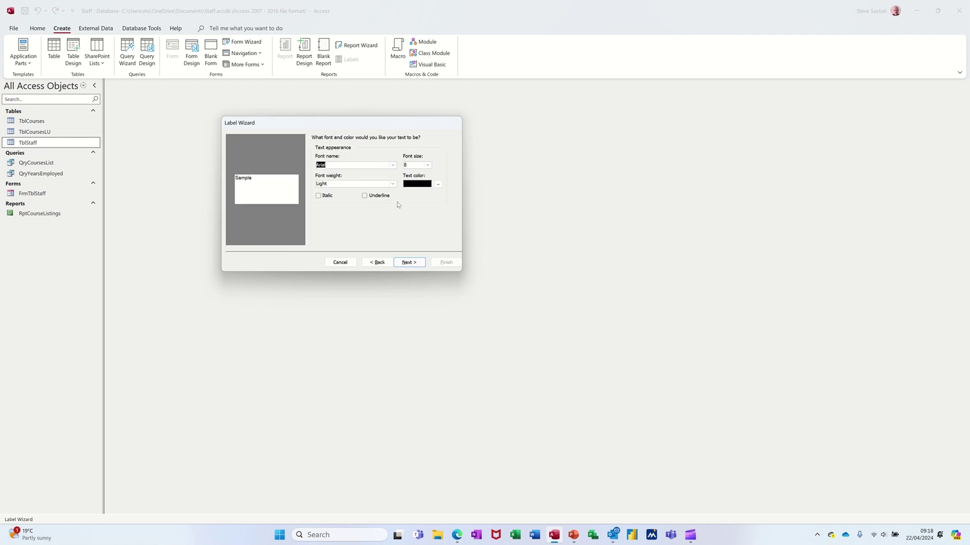
- Keep Arial 8 Light, and build the label as FirstName Surname / Address / City PostCode
{"action": "left_click", "coordinate": [404, 259]}
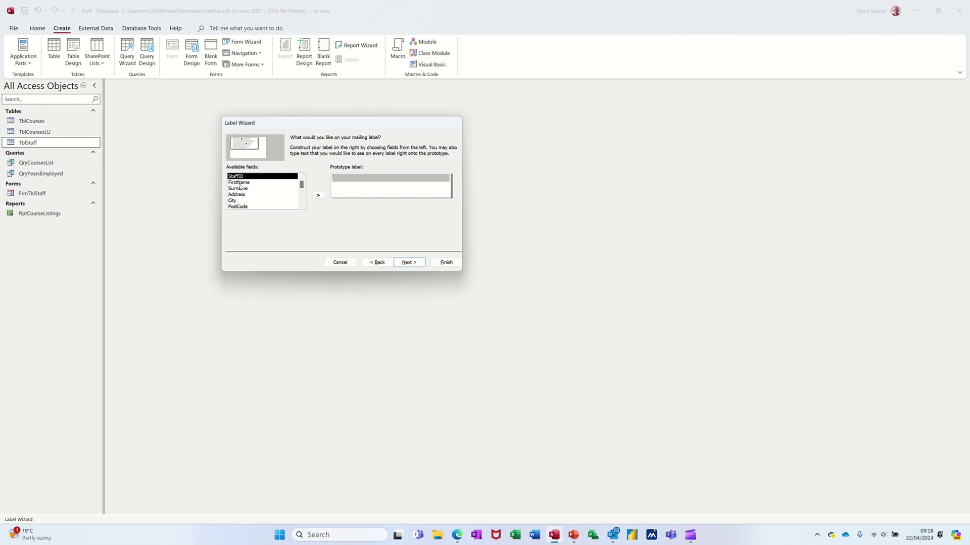
{"action": "double_click", "coordinate": [240, 184]}
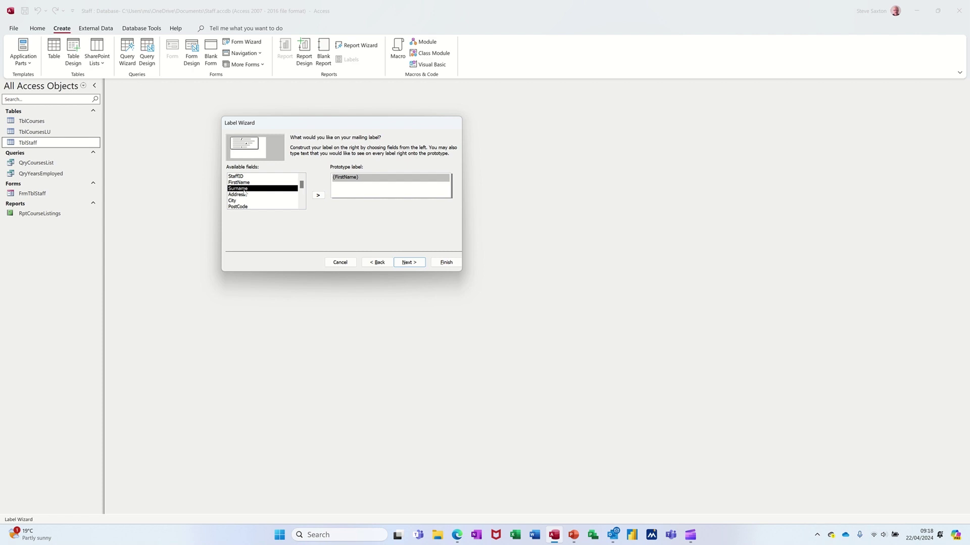
{"action": "double_click", "coordinate": [245, 190]}
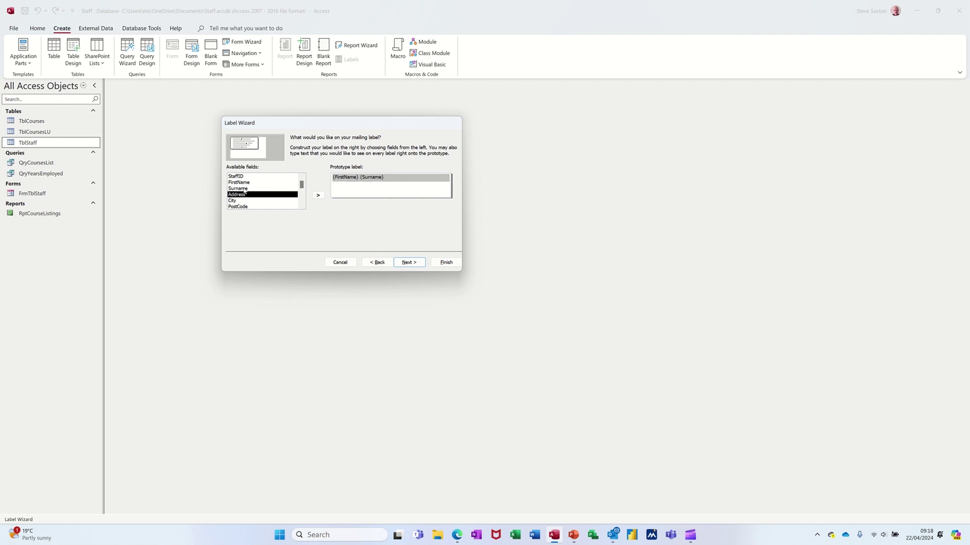
{"action": "key", "text": "Return"}
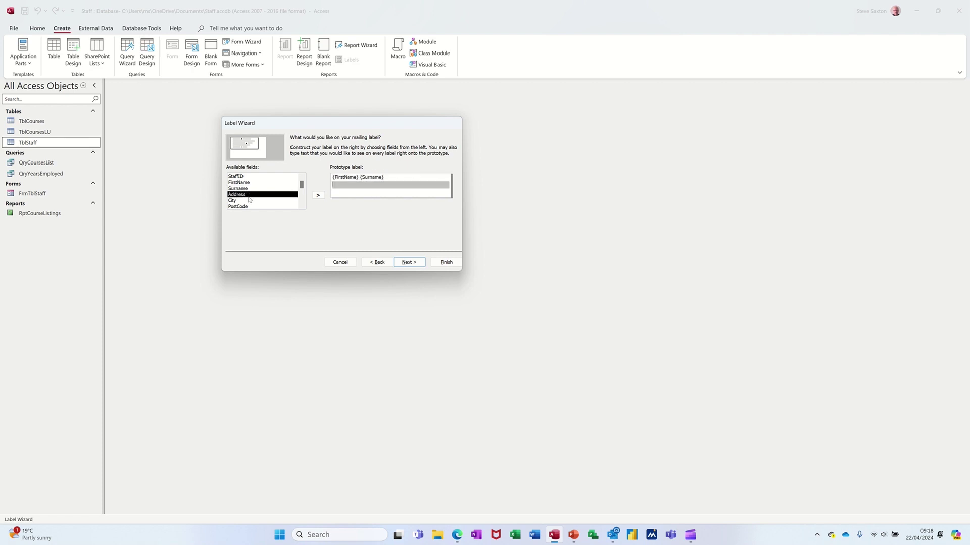
{"action": "double_click", "coordinate": [249, 196]}
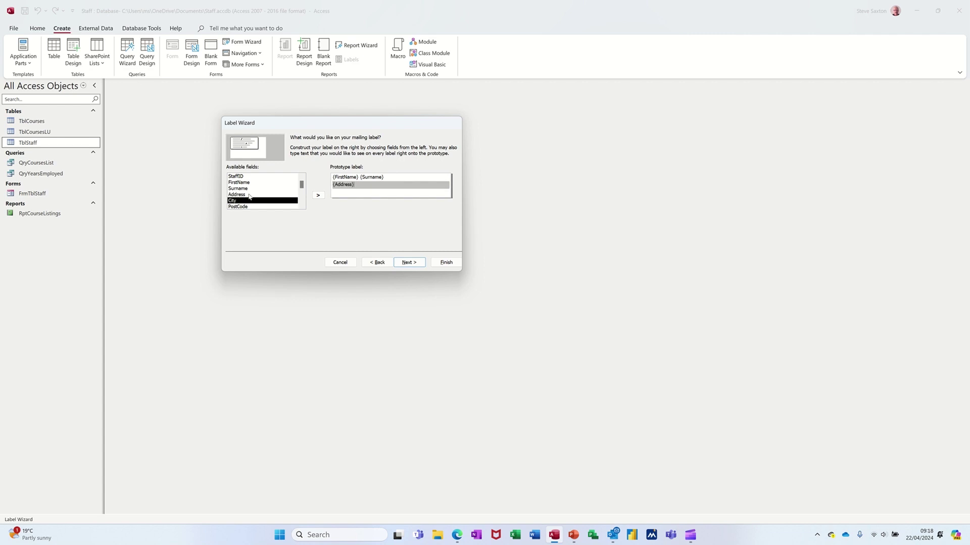
{"action": "key", "text": "Return"}
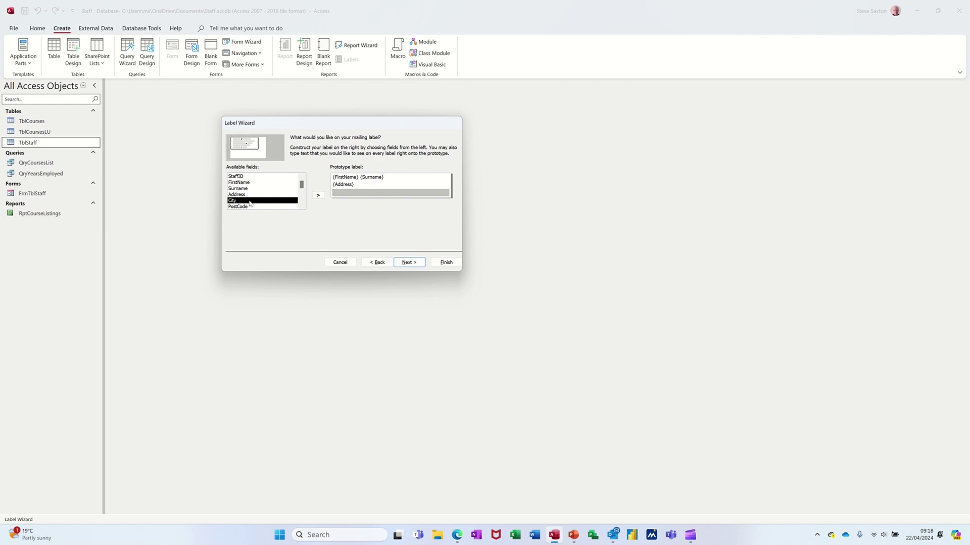
{"action": "double_click", "coordinate": [249, 201]}
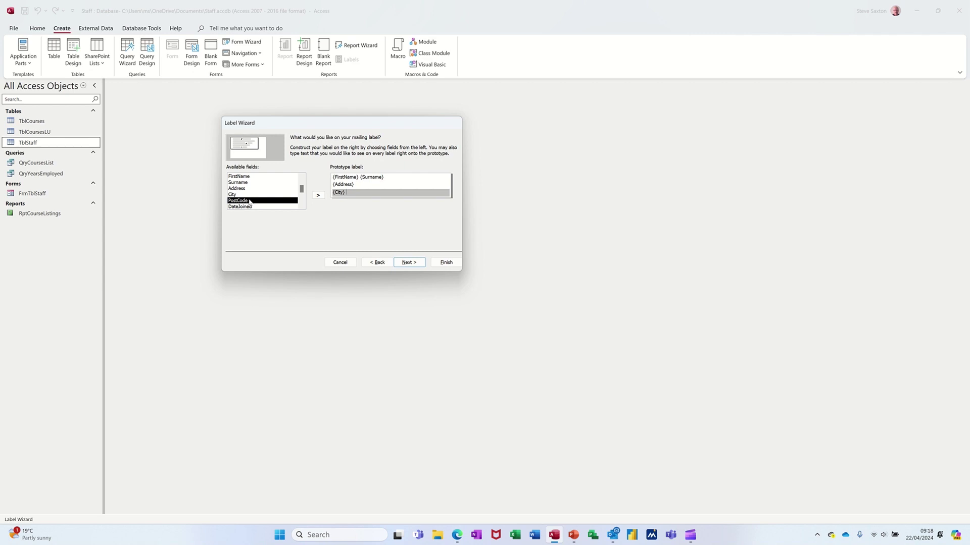
{"action": "double_click", "coordinate": [250, 201]}
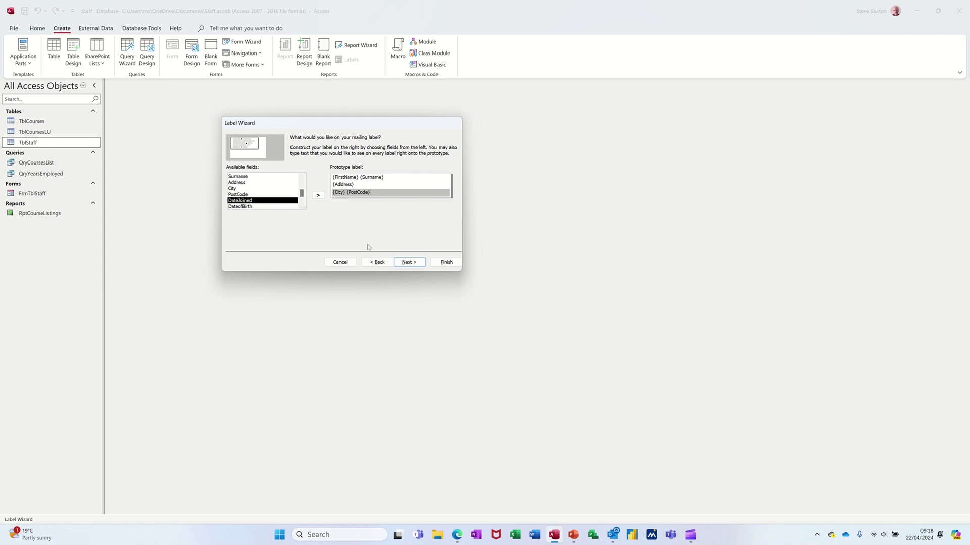
{"action": "left_click", "coordinate": [404, 262]}
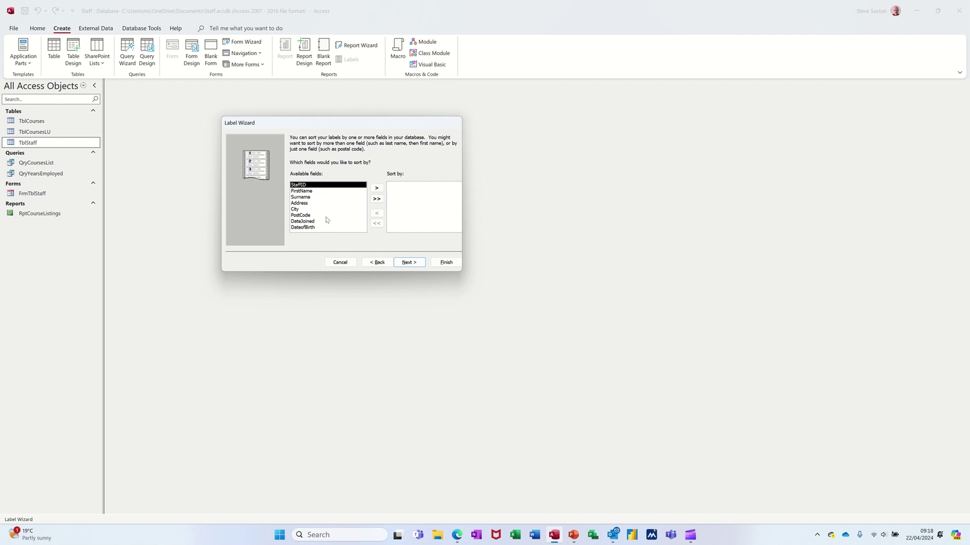
- Finish the wizard unsorted as Labels TblStaff, check the seven address labels, and close the preview
{"action": "left_click", "coordinate": [405, 266]}
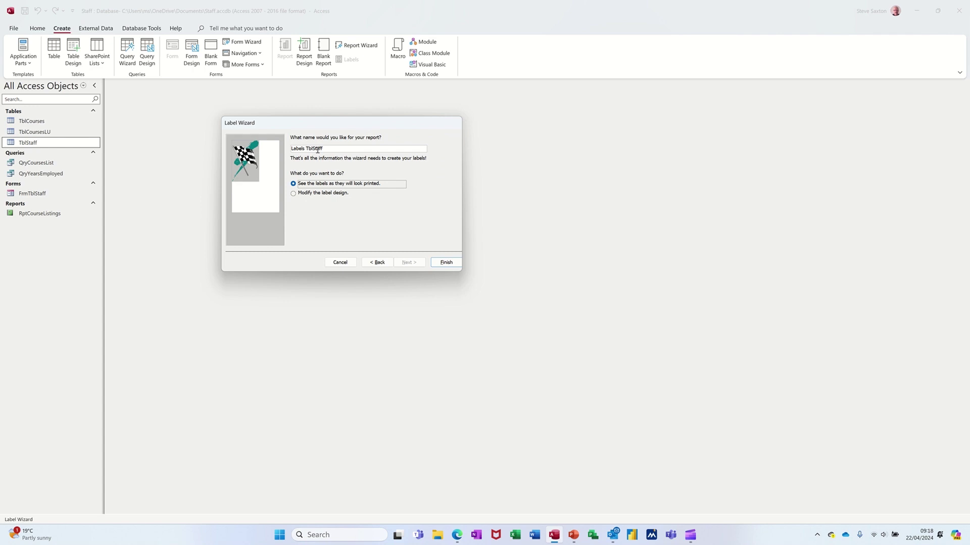
{"action": "left_click", "coordinate": [437, 263]}
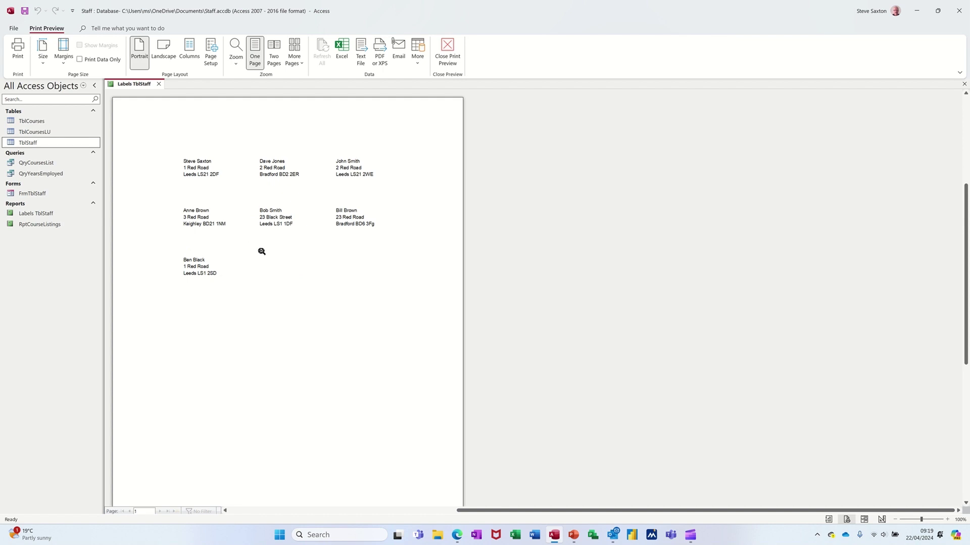
{"action": "left_click", "coordinate": [159, 84]}
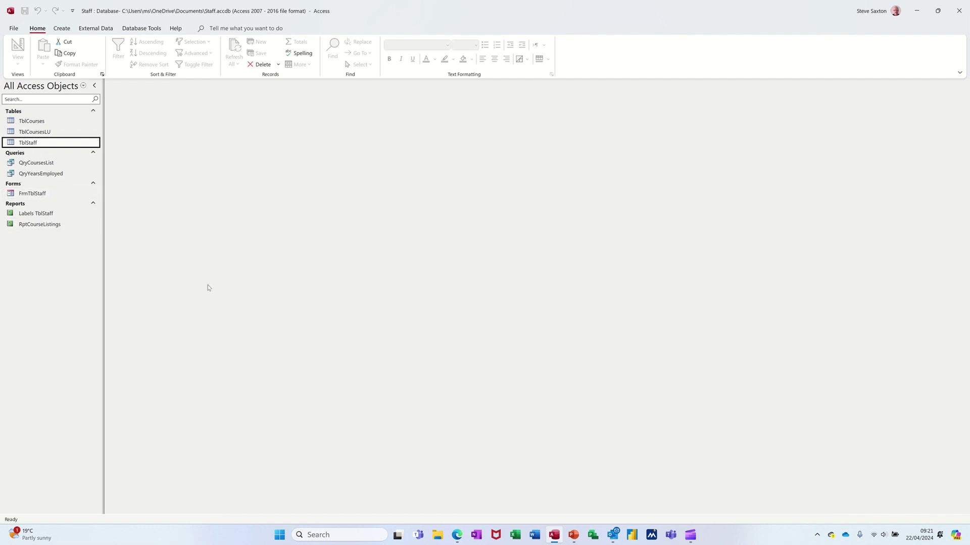
- Run Word Merge on TblStaff, choosing to create a new document linked to the data
{"action": "left_click", "coordinate": [101, 31]}
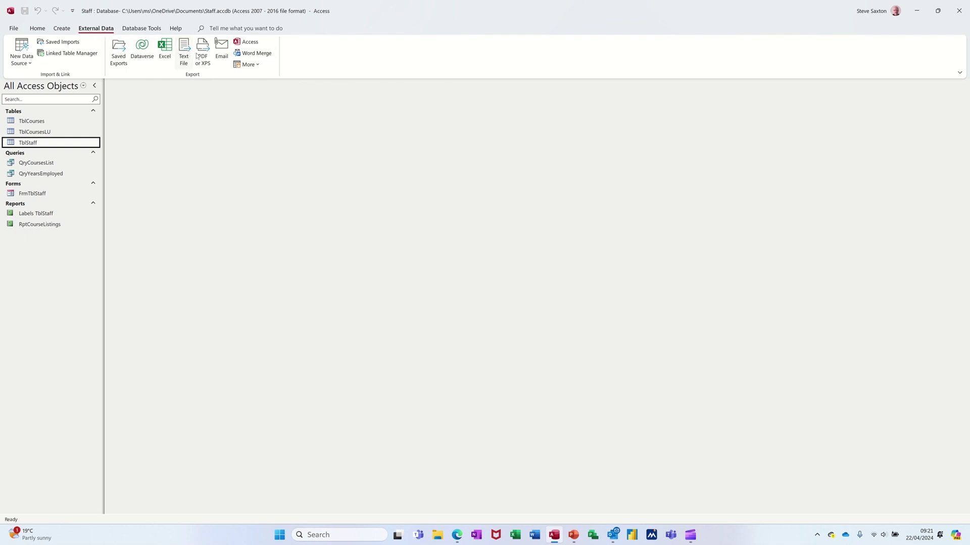
{"action": "left_click", "coordinate": [251, 56]}
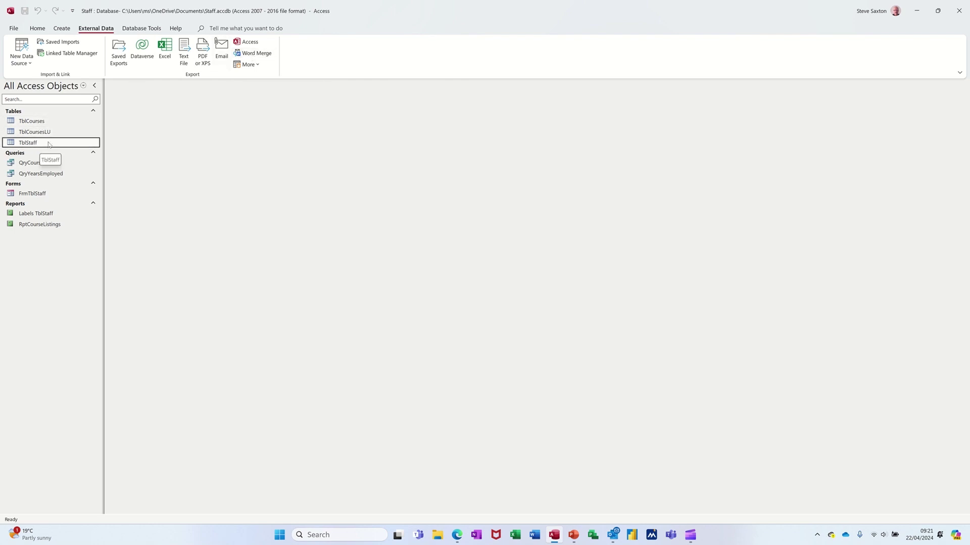
{"action": "left_click", "coordinate": [249, 55]}
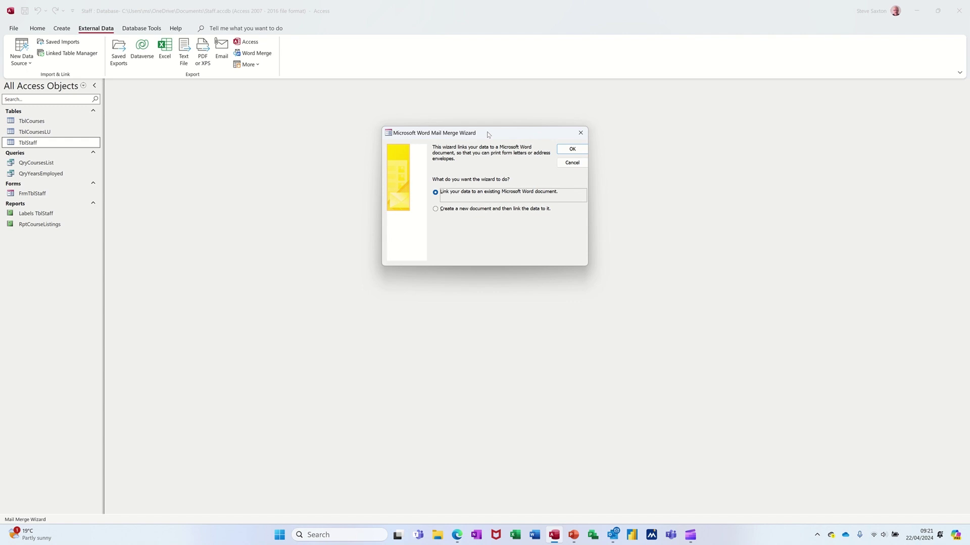
{"action": "left_click_drag", "start_coordinate": [490, 136], "coordinate": [414, 137]}
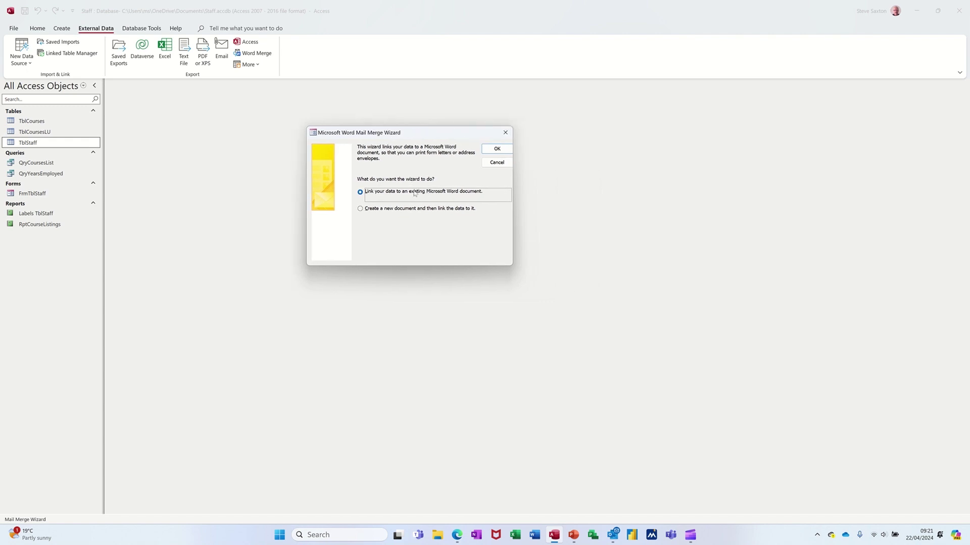
{"action": "left_click", "coordinate": [366, 211]}
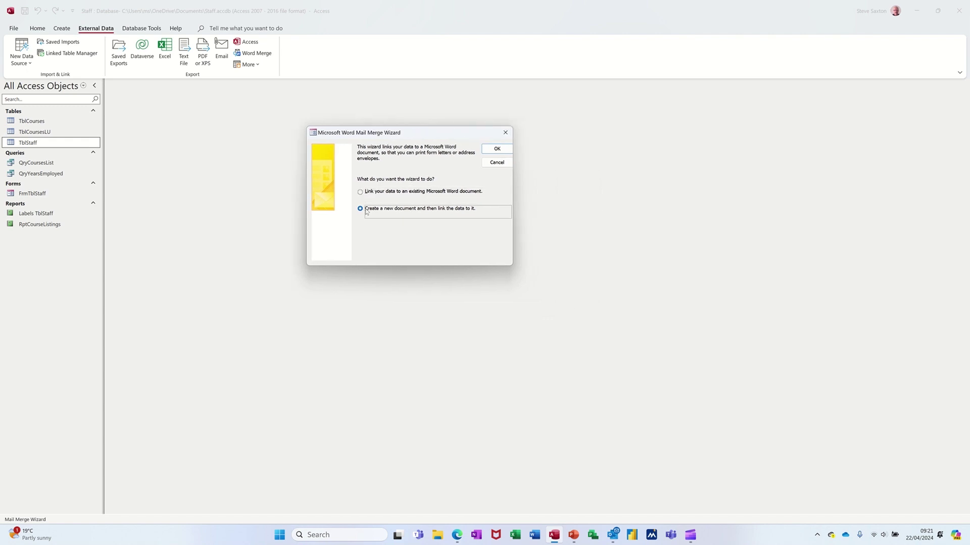
{"action": "left_click", "coordinate": [486, 150]}
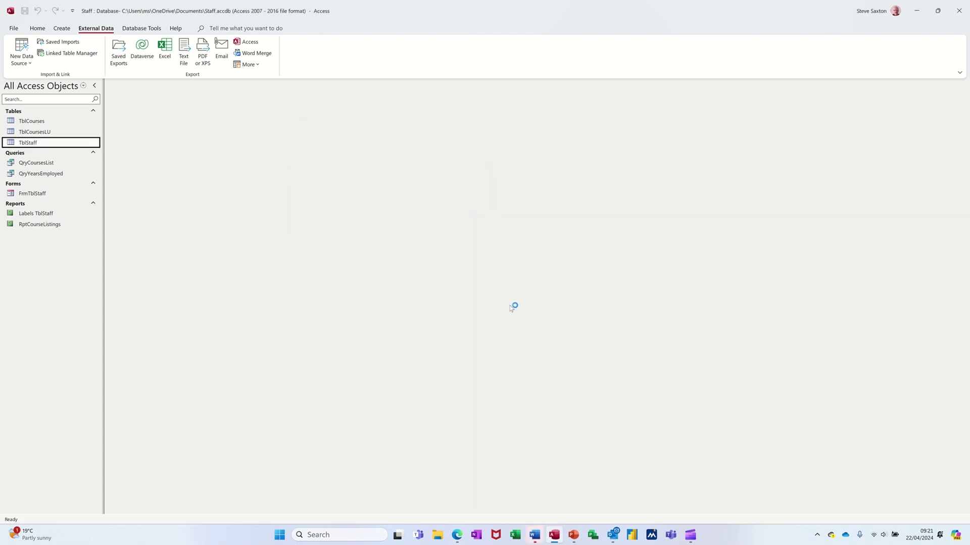
- Maximize the new Word document and set its mail merge type to Labels
{"action": "left_click", "coordinate": [534, 536]}
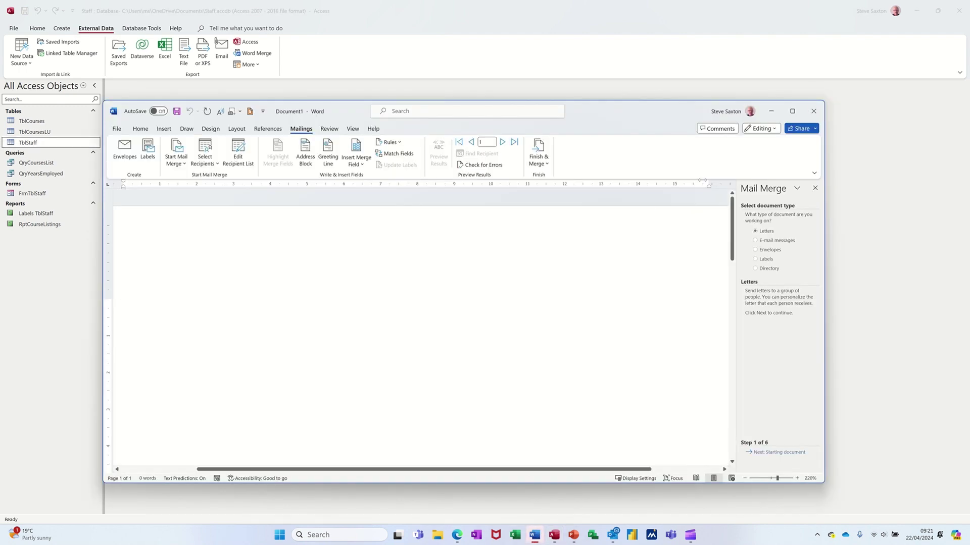
{"action": "left_click", "coordinate": [792, 111]}
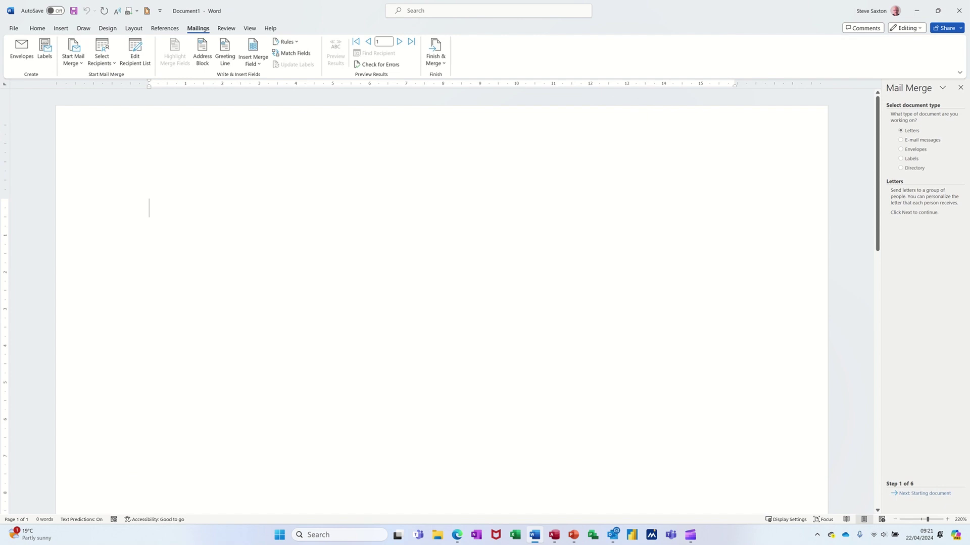
{"action": "left_click", "coordinate": [79, 64]}
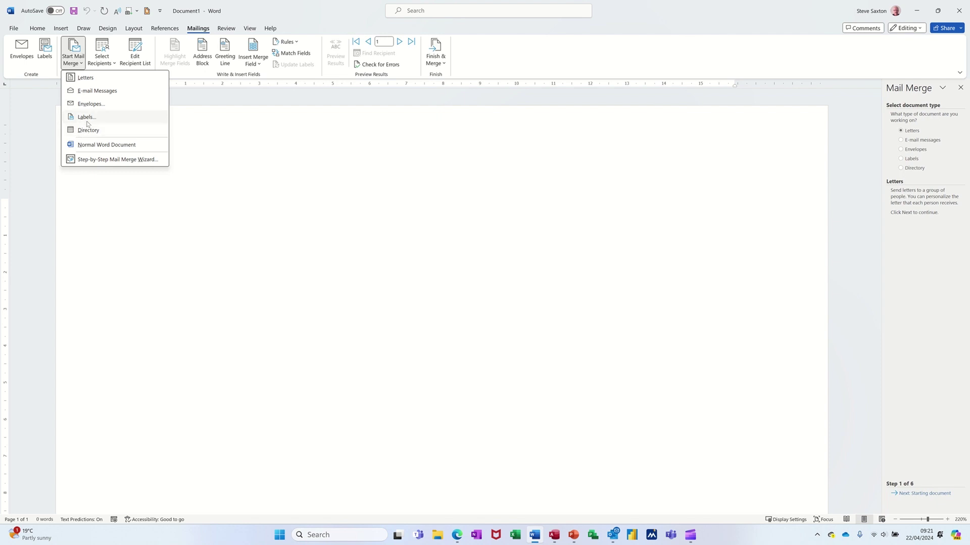
{"action": "left_click", "coordinate": [86, 117]}
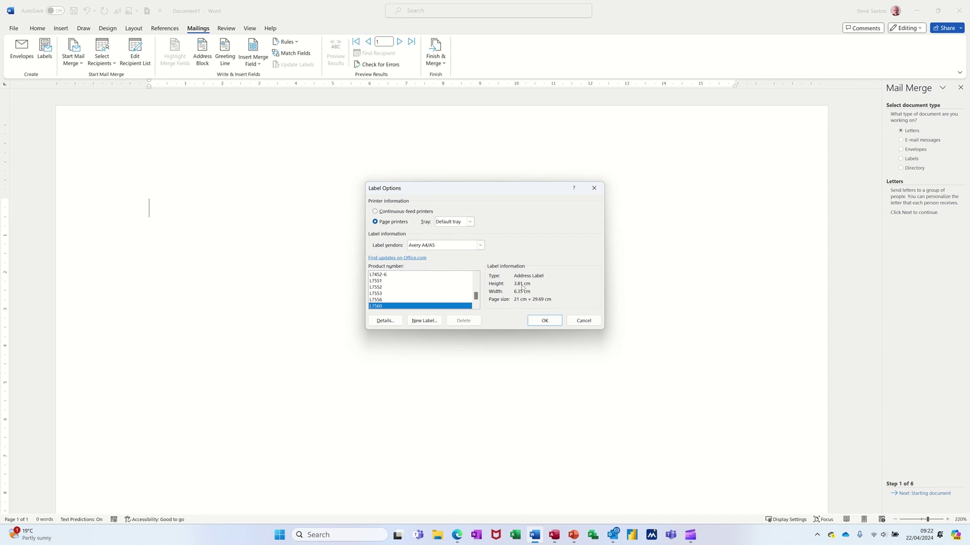
- Check the Avery L7560 label details, then accept L7560 to lay out the label sheet
{"action": "left_click", "coordinate": [385, 321]}
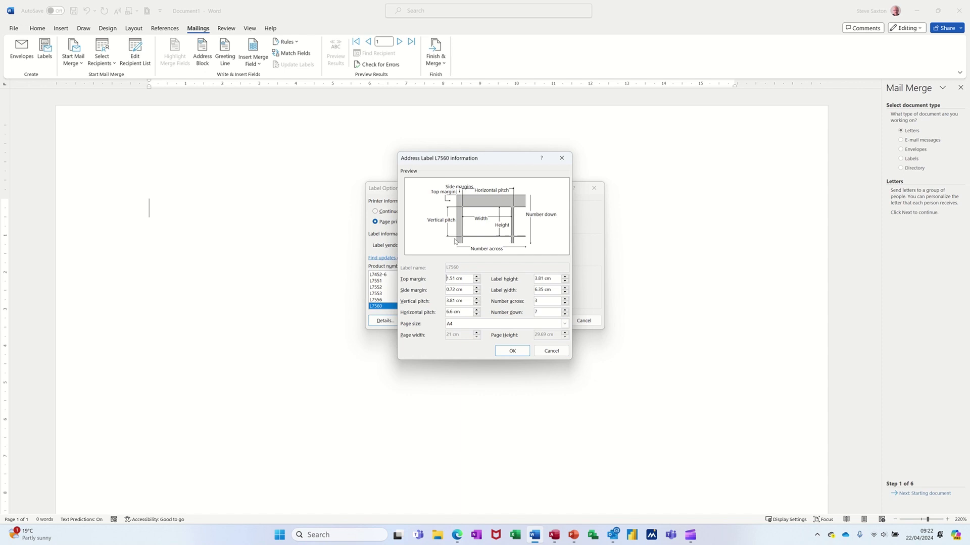
{"action": "left_click", "coordinate": [546, 350]}
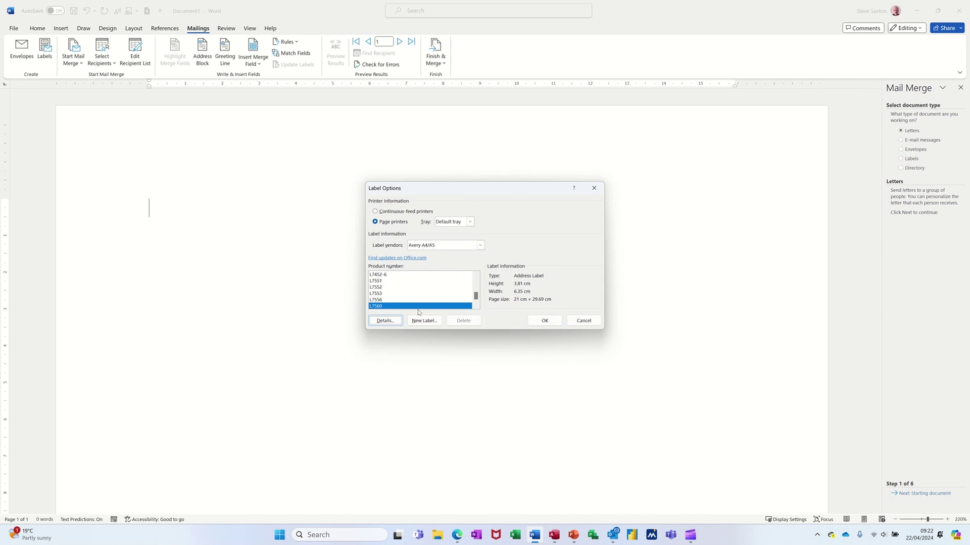
{"action": "left_click", "coordinate": [544, 321]}
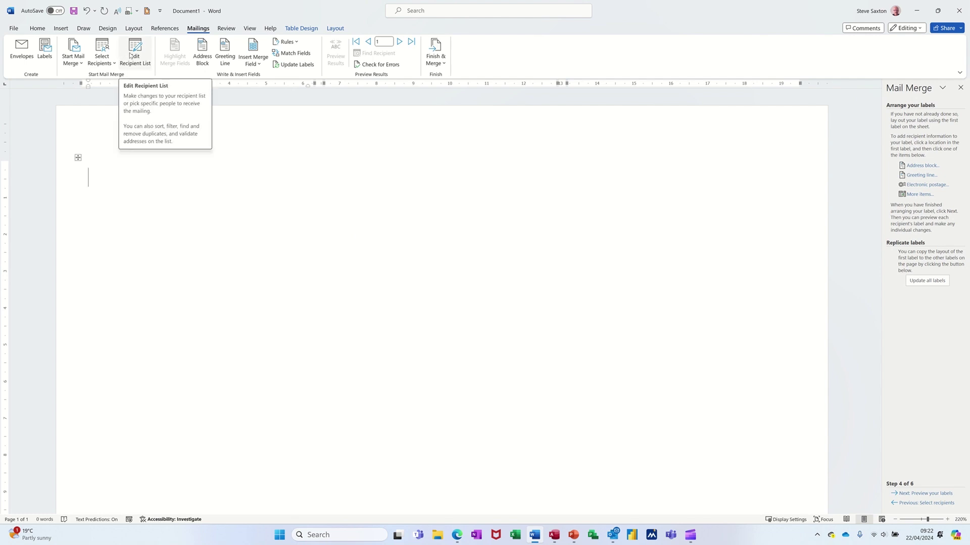
- Review all seven Staff.accdb recipients in an enlarged Mail Merge Recipients list, then close it
{"action": "left_click", "coordinate": [132, 55]}
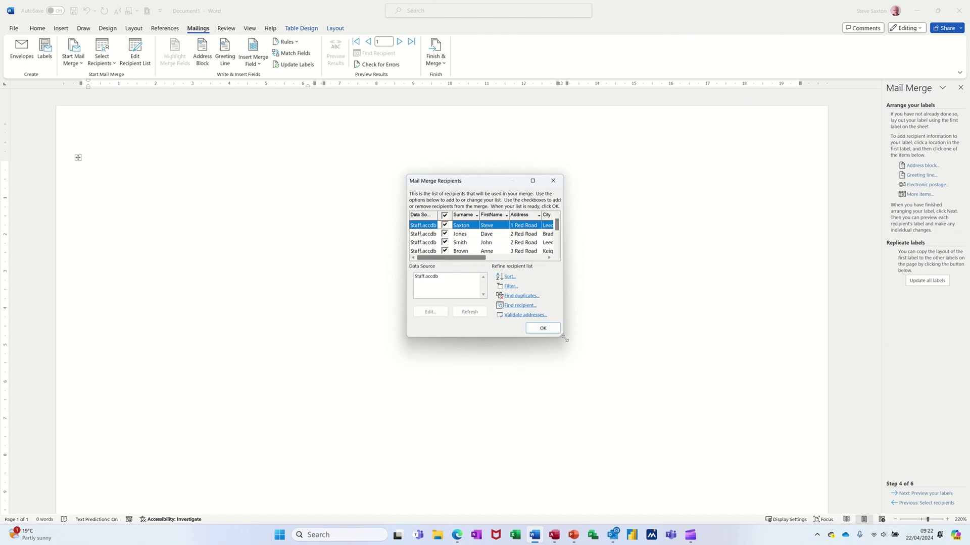
{"action": "left_click_drag", "start_coordinate": [564, 339], "coordinate": [717, 388]}
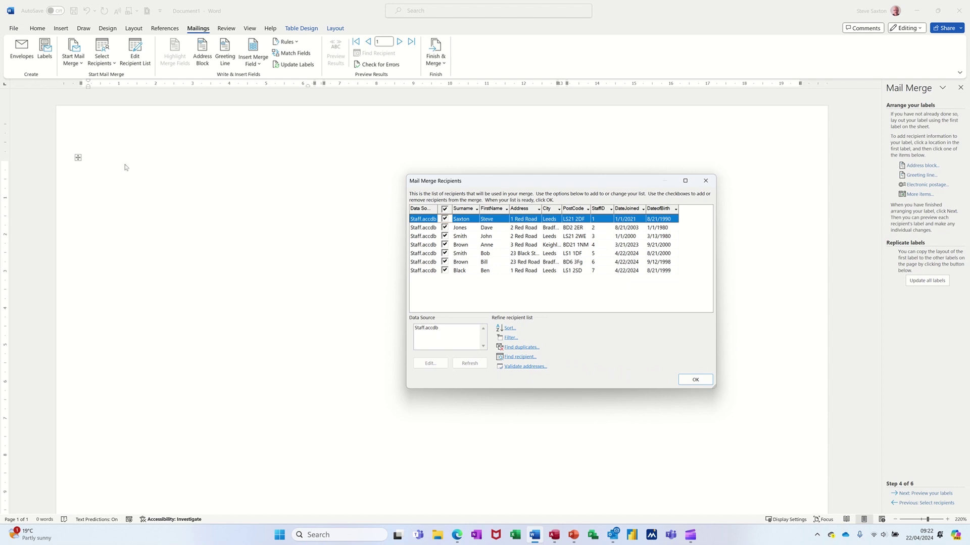
{"action": "left_click", "coordinate": [704, 181]}
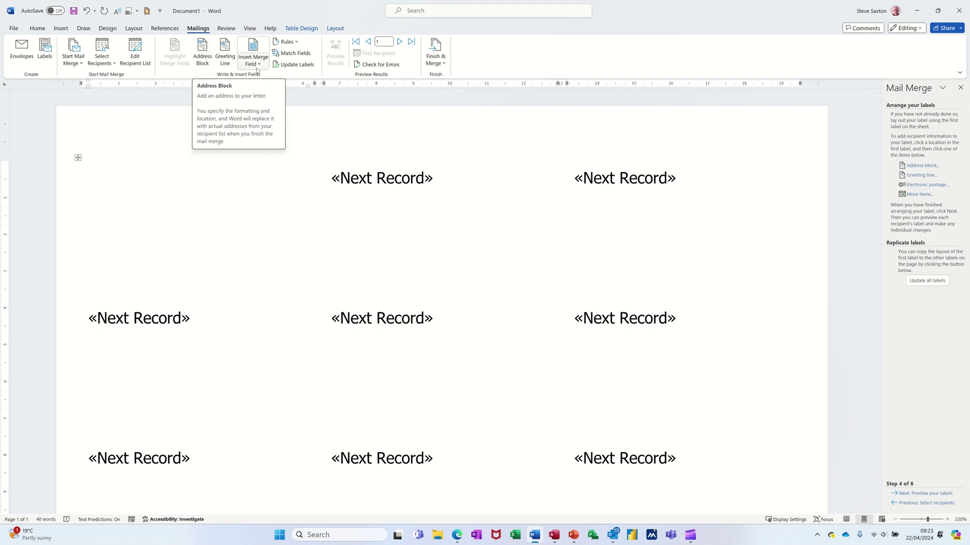
- Insert an «AddressBlock» field with the default name format into the first label
{"action": "left_click", "coordinate": [259, 64]}
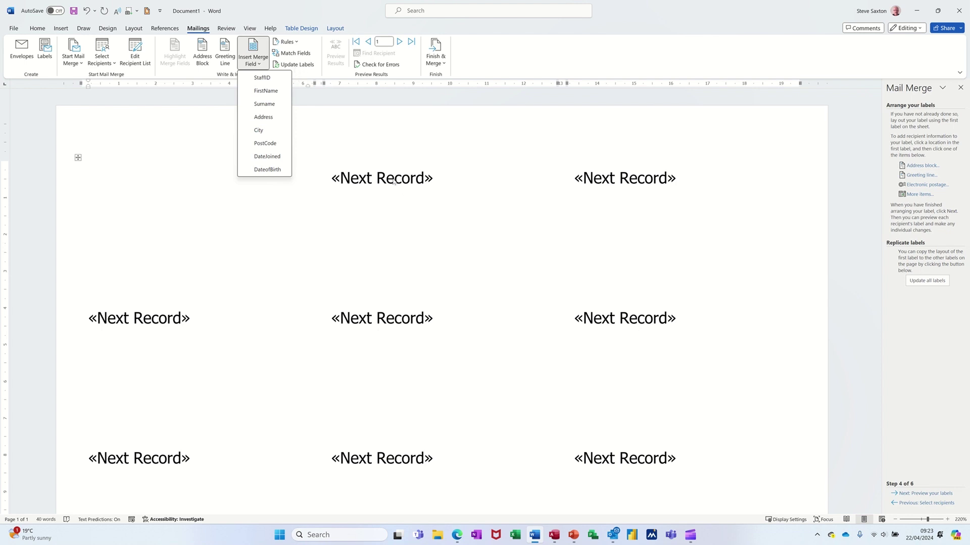
{"action": "left_click", "coordinate": [203, 56]}
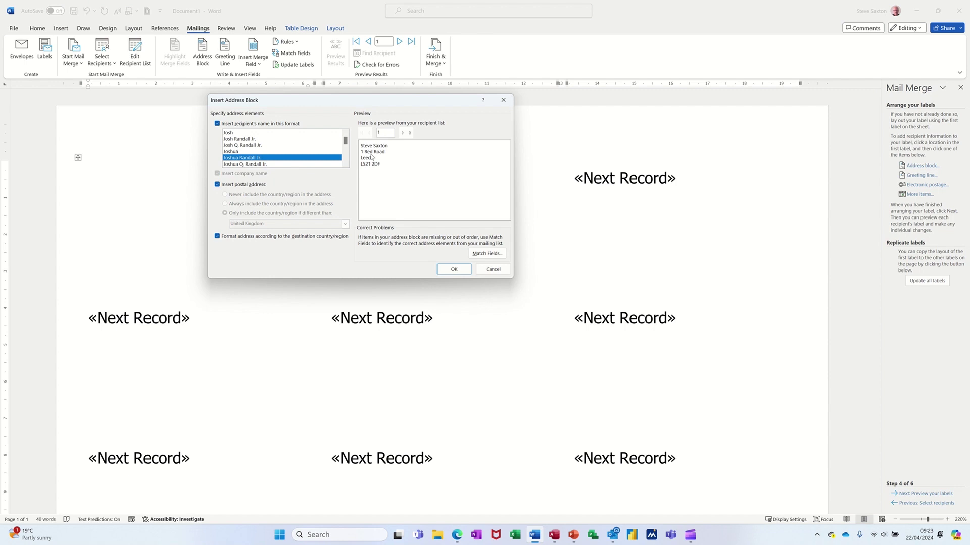
{"action": "left_click", "coordinate": [453, 269]}
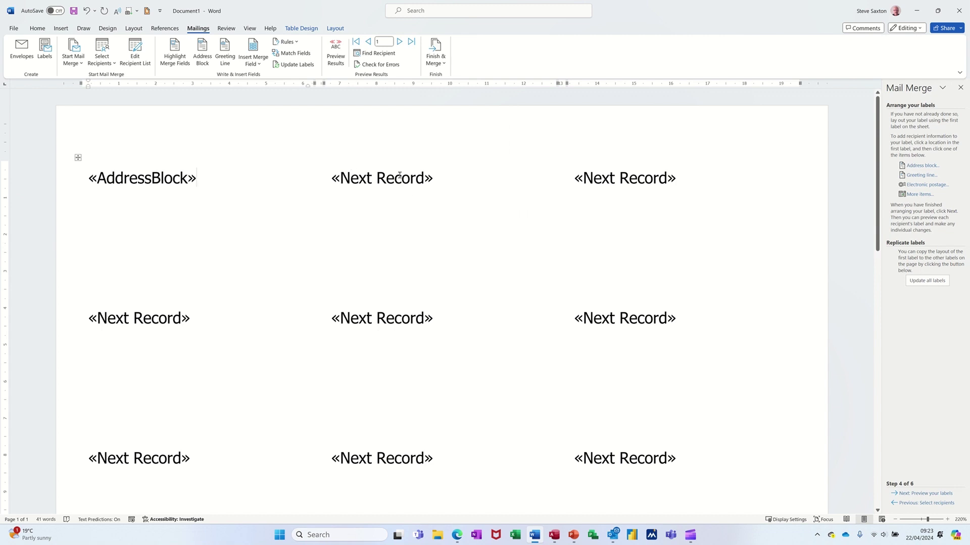
- Preview the merged staff data and update all labels to show each staff address
{"action": "left_click", "coordinate": [336, 49]}
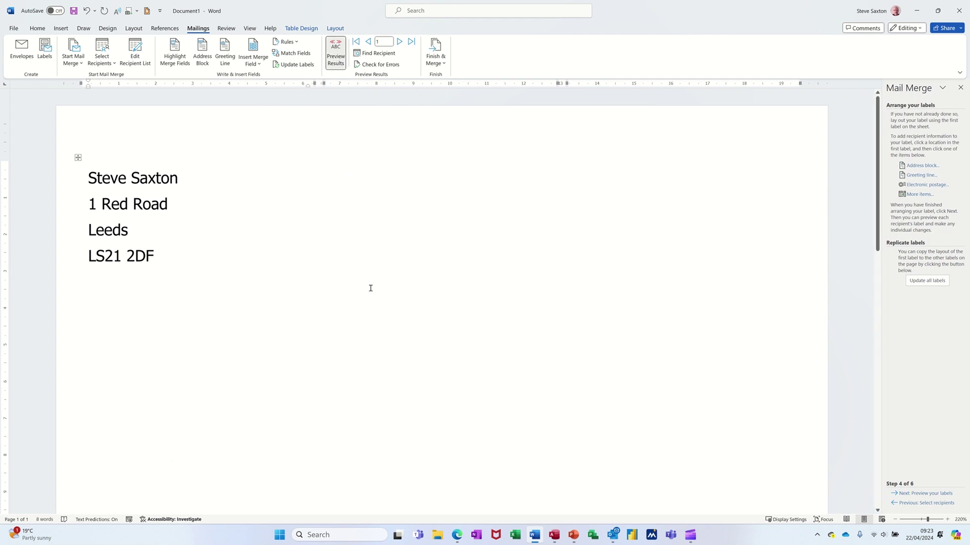
{"action": "left_click", "coordinate": [295, 65]}
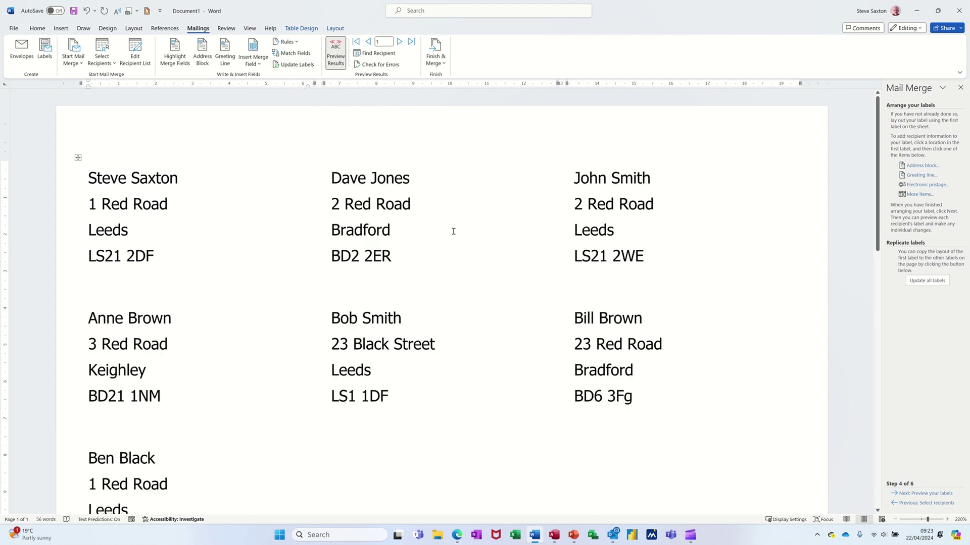
{"action": "scroll", "coordinate": [454, 231], "scroll_direction": "down", "scroll_amount": 3}
{"action": "scroll", "coordinate": [450, 265], "scroll_direction": "up", "scroll_amount": 3}
{"action": "scroll", "coordinate": [433, 456], "scroll_direction": "down", "scroll_amount": 2}
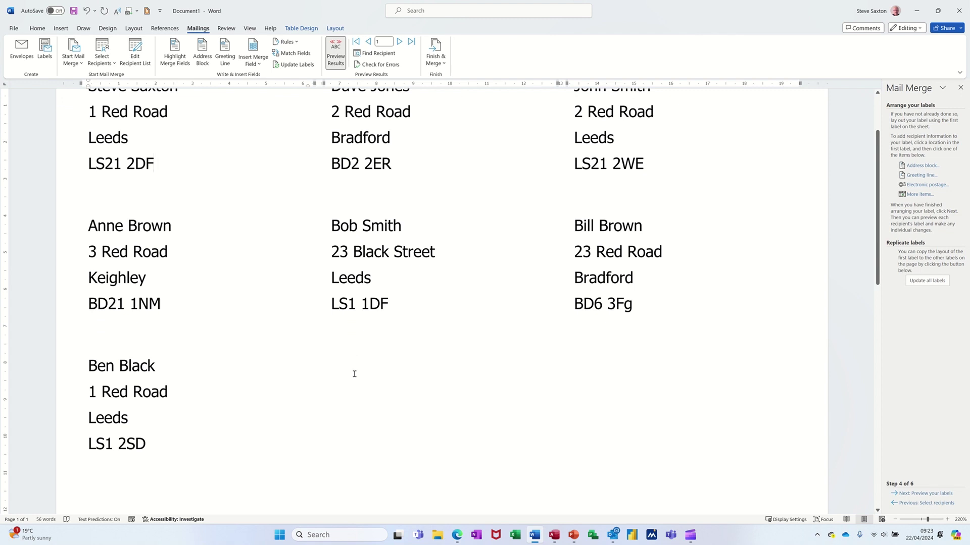
{"action": "scroll", "coordinate": [366, 390], "scroll_direction": "up", "scroll_amount": 2}
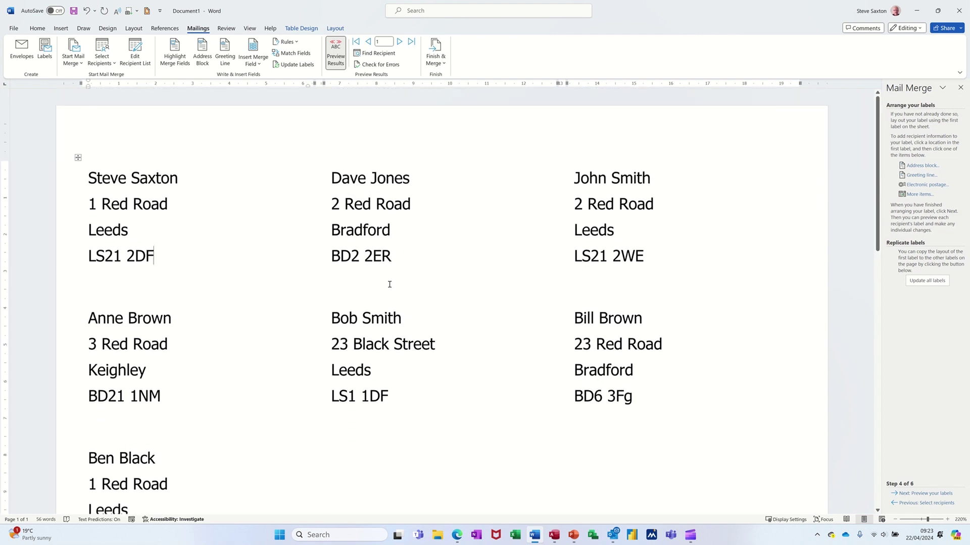